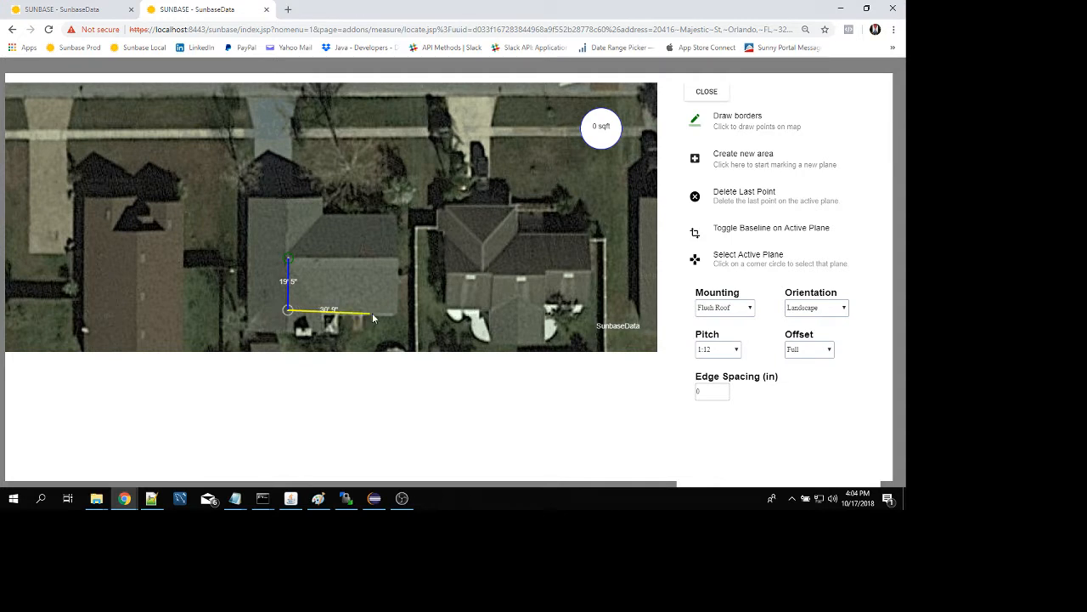
# Step: Complete the rectangular plane border on the house's rear roof, about 38' 8" by 19' 5", closing it at its starting corner
pyautogui.click(391, 311)
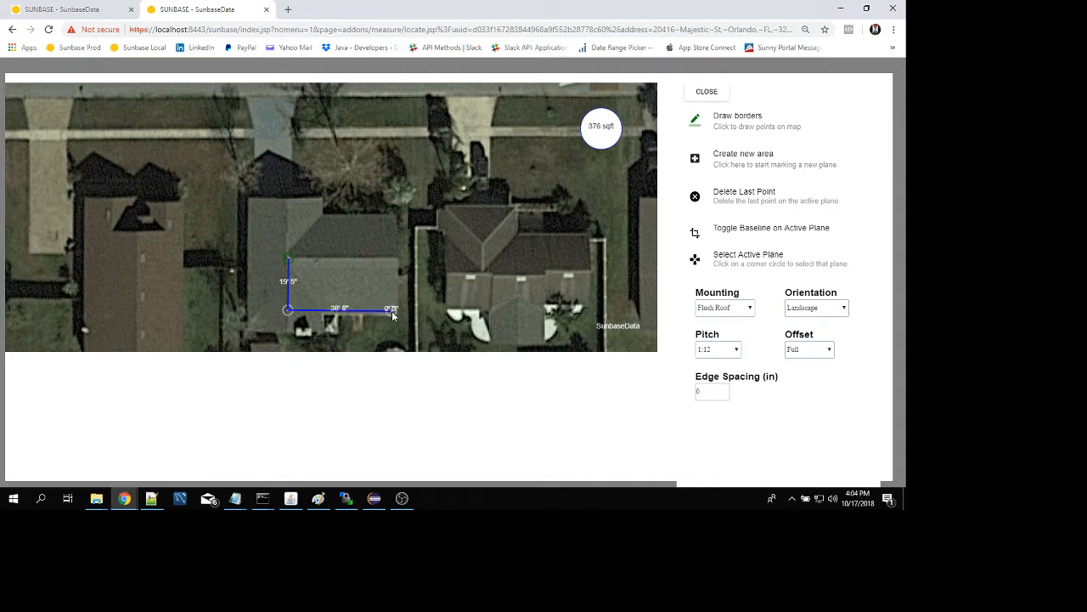
pyautogui.click(391, 258)
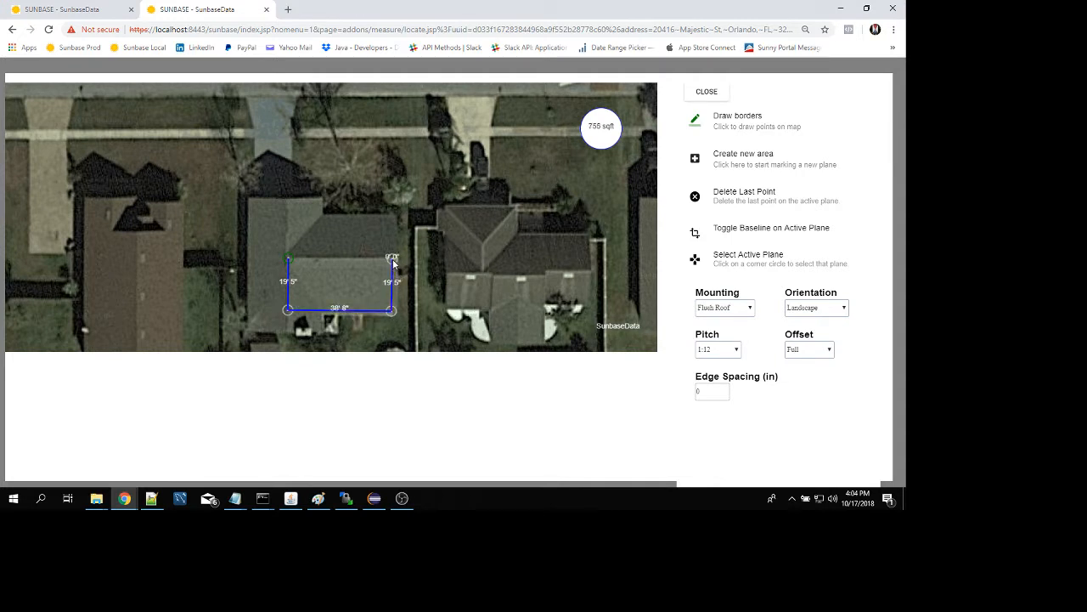
pyautogui.click(288, 260)
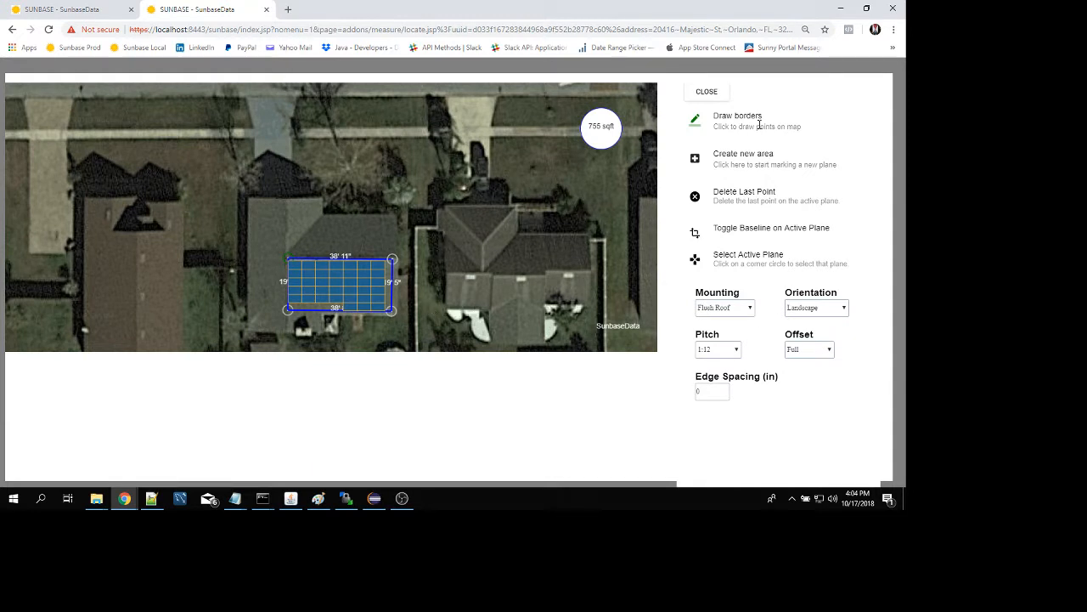
# Step: Try the Portrait panel orientation on the roof plane and return it to Landscape
pyautogui.click(823, 309)
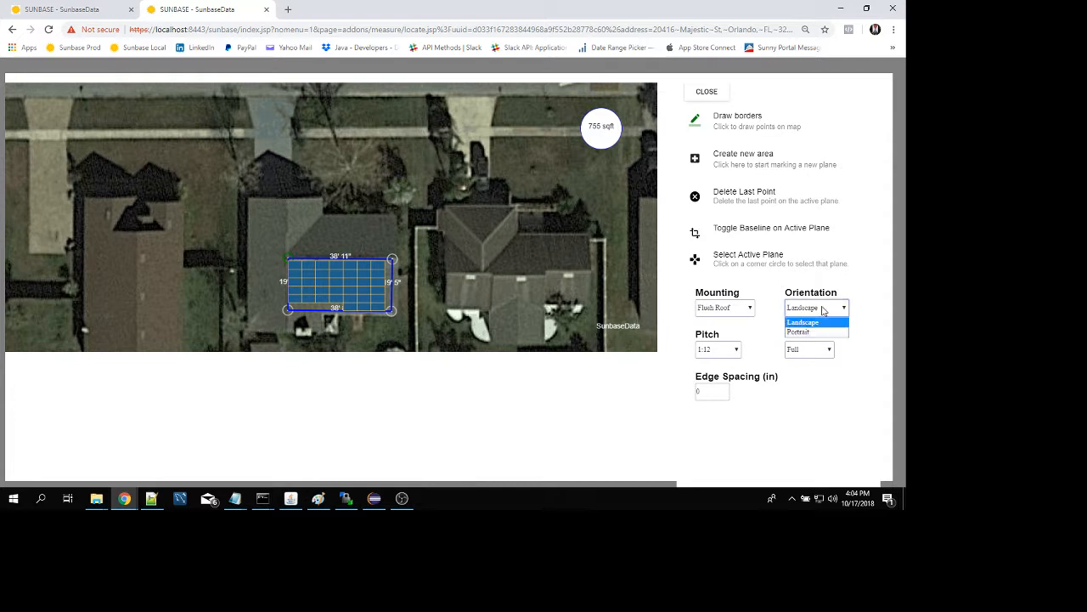
pyautogui.click(814, 332)
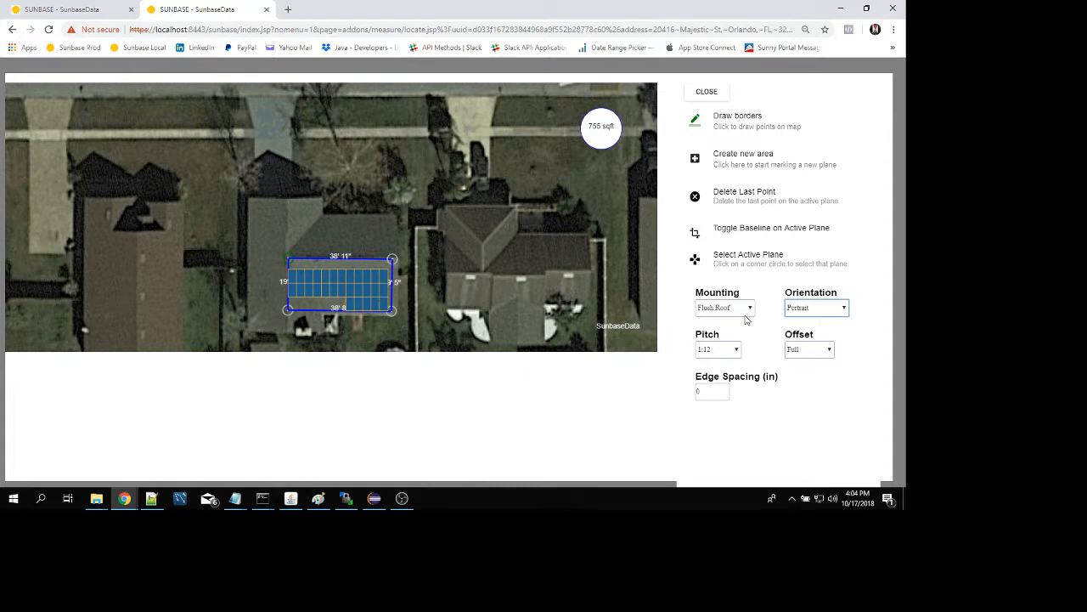
pyautogui.click(809, 308)
pyautogui.click(808, 325)
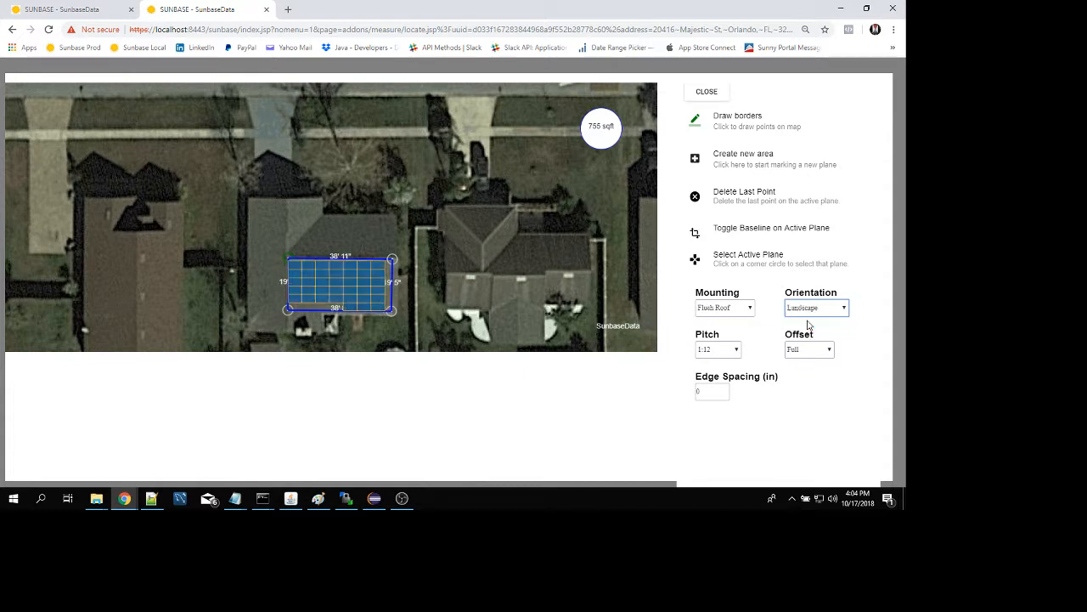
# Step: Set the panel offset to Half, keep the Flush Roof mounting, and leave the surface drawing tools
pyautogui.click(802, 351)
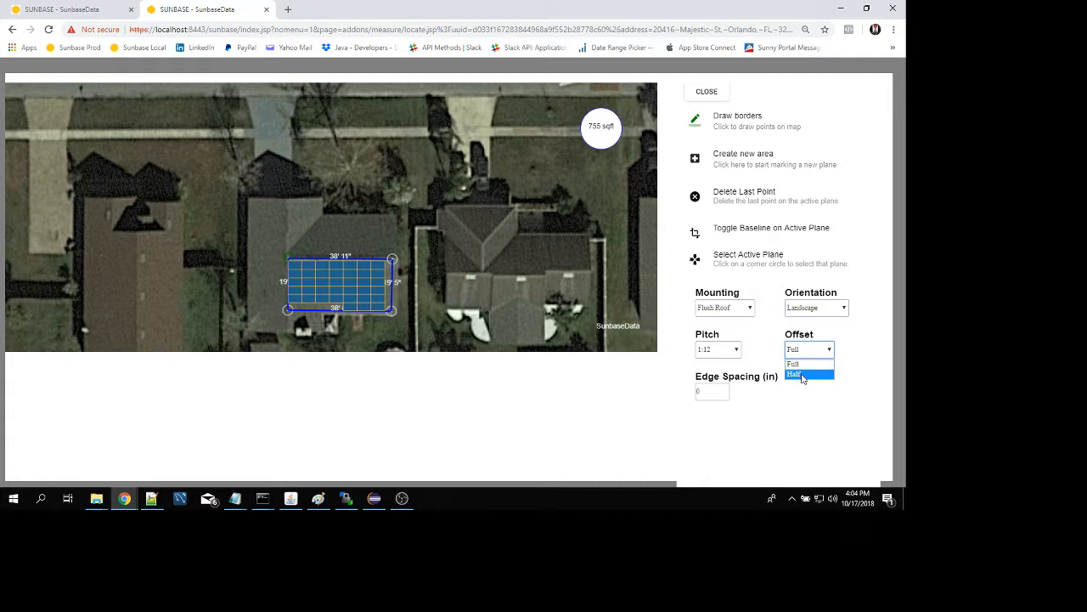
pyautogui.click(803, 374)
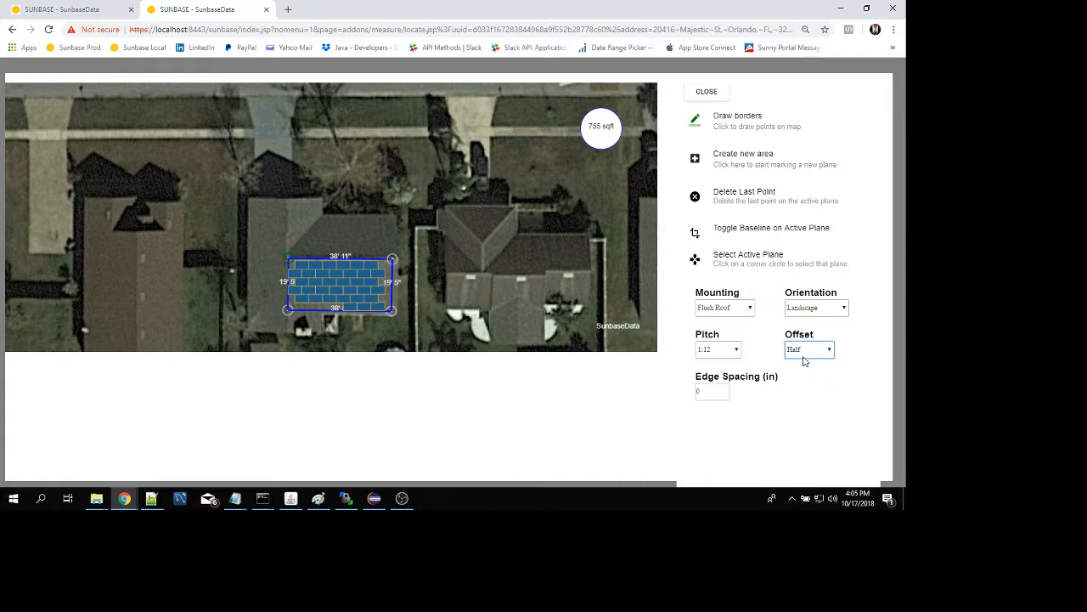
pyautogui.click(723, 308)
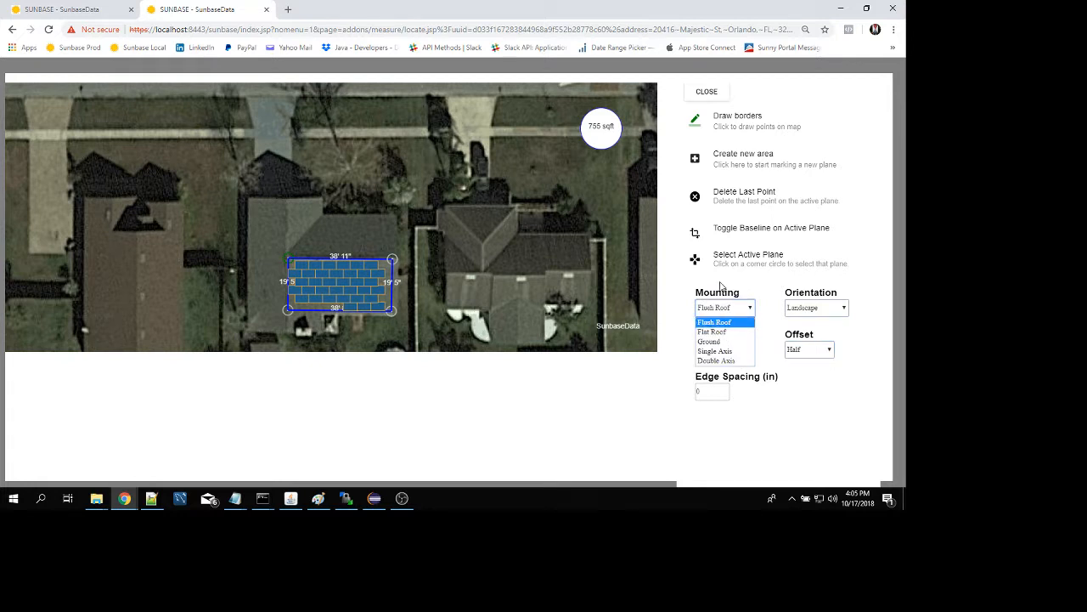
pyautogui.click(739, 404)
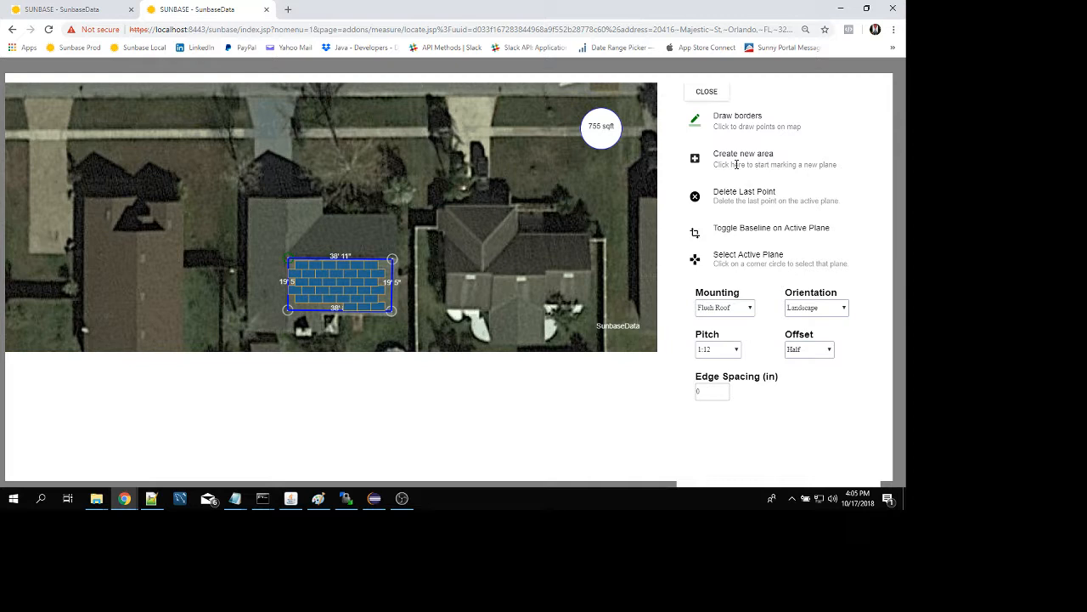
pyautogui.click(735, 165)
pyautogui.click(712, 93)
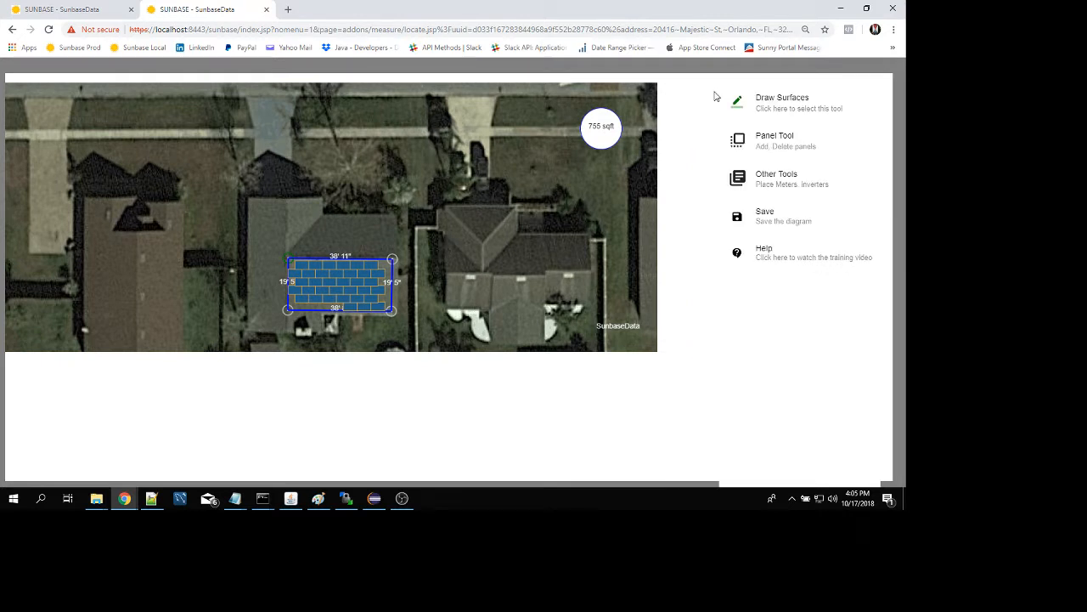
# Step: With the Panel Tool, select the first two panels of the plane's uppermost row and rotate them clockwise
pyautogui.click(782, 138)
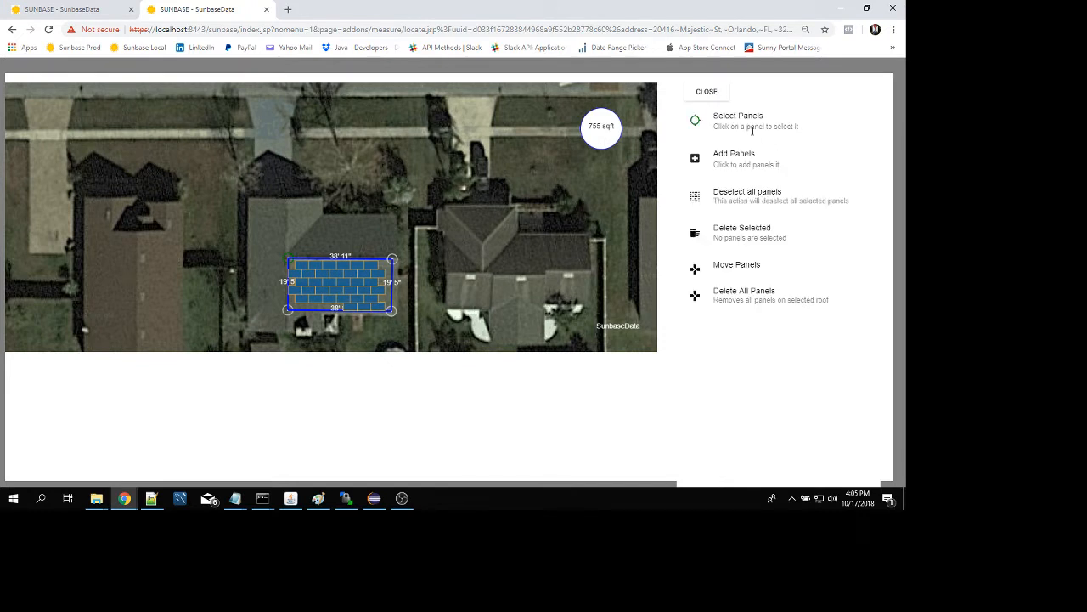
pyautogui.click(301, 266)
pyautogui.click(316, 268)
pyautogui.click(736, 266)
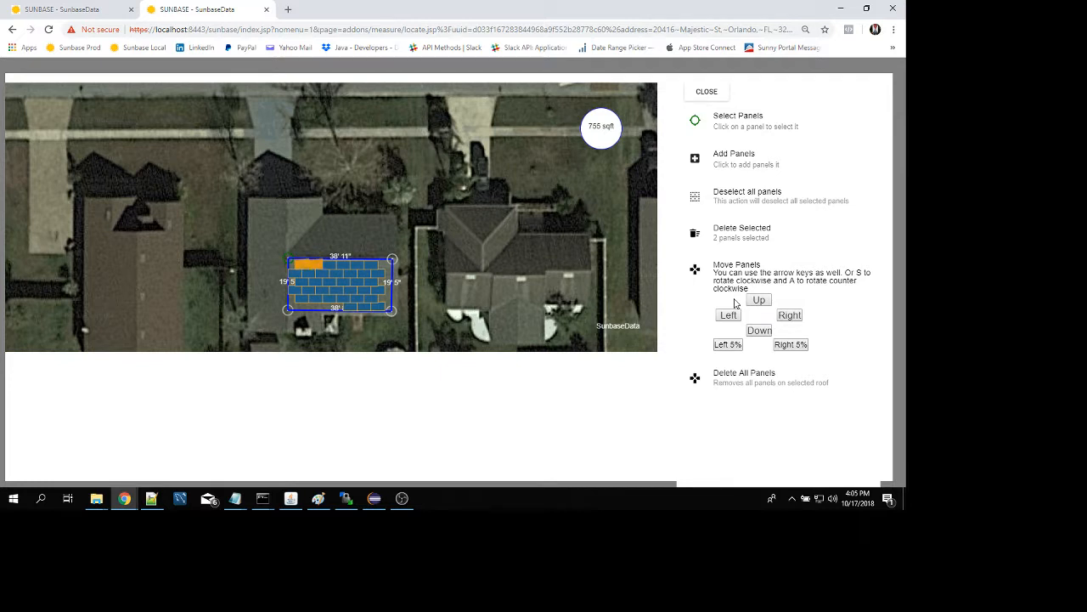
pyautogui.press('s')
pyautogui.press('s')
pyautogui.press('s')
pyautogui.press('s')
pyautogui.press('s')
pyautogui.press('s')
pyautogui.press('s')
pyautogui.press('s')
pyautogui.press('s')
pyautogui.press('s')
# Step: Delete the two selected panels and all the remaining panels on the roof plane
pyautogui.click(740, 231)
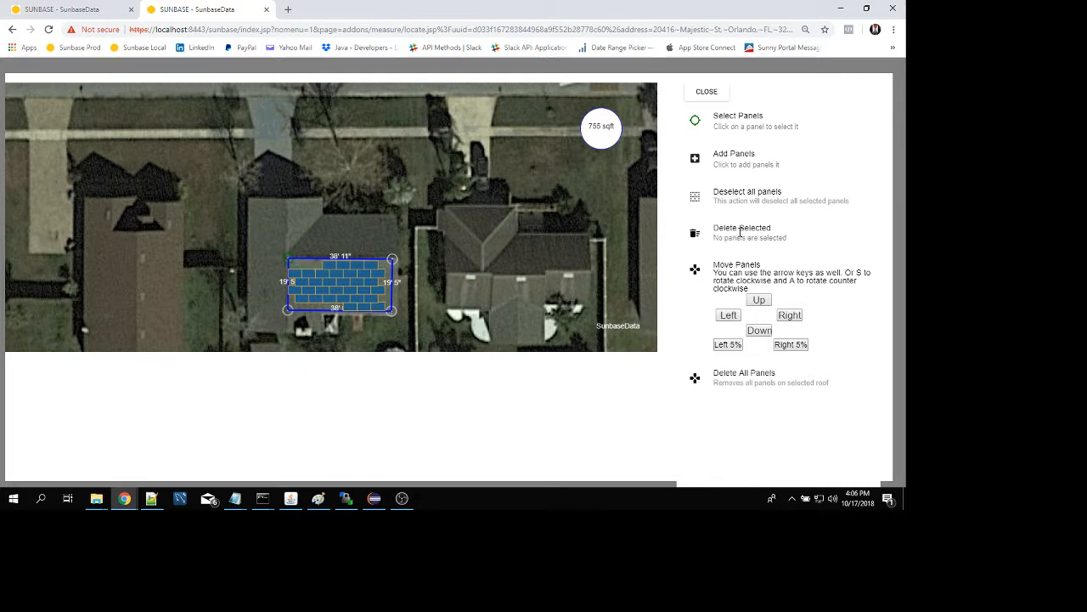
pyautogui.click(726, 378)
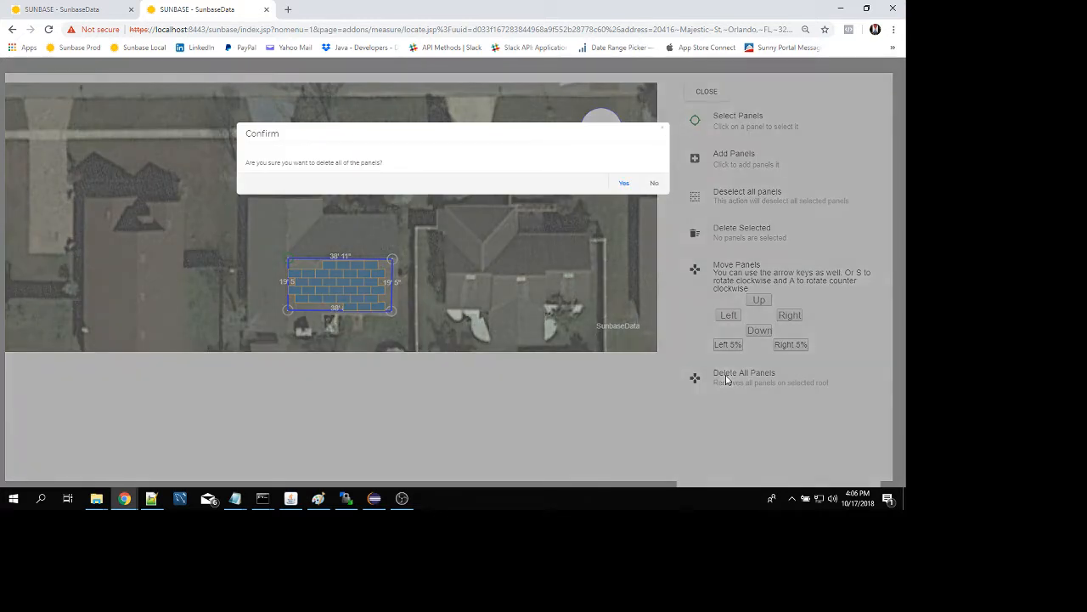
pyautogui.click(625, 183)
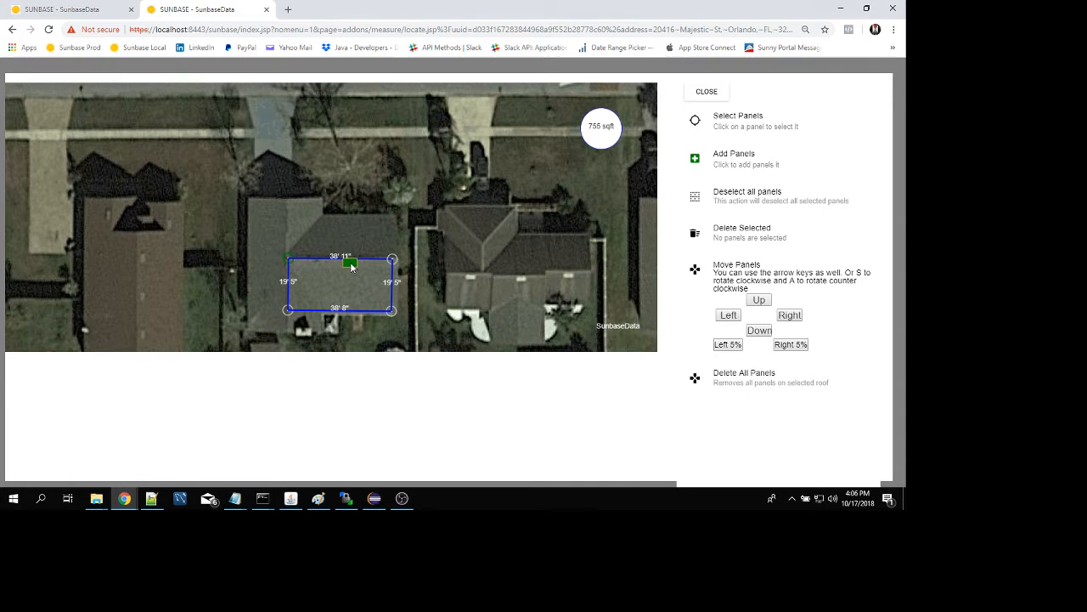
# Step: Add six tilted panels mid-plane in staggered rows of one, two and three, and leave the panel tools
pyautogui.click(318, 284)
pyautogui.click(344, 271)
pyautogui.click(335, 278)
pyautogui.click(349, 282)
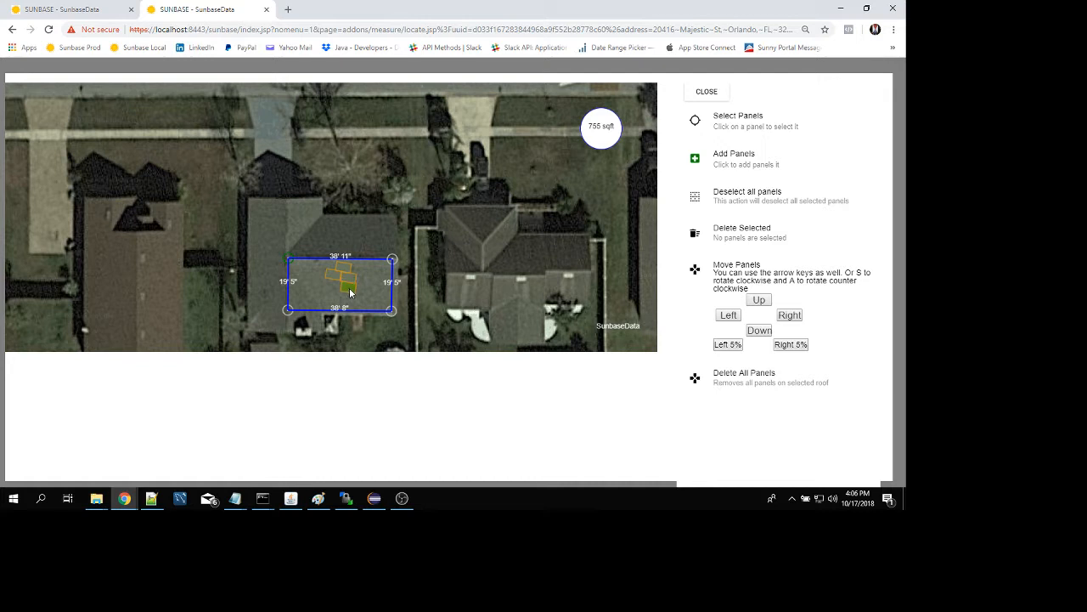
pyautogui.click(352, 291)
pyautogui.click(741, 119)
pyautogui.click(712, 92)
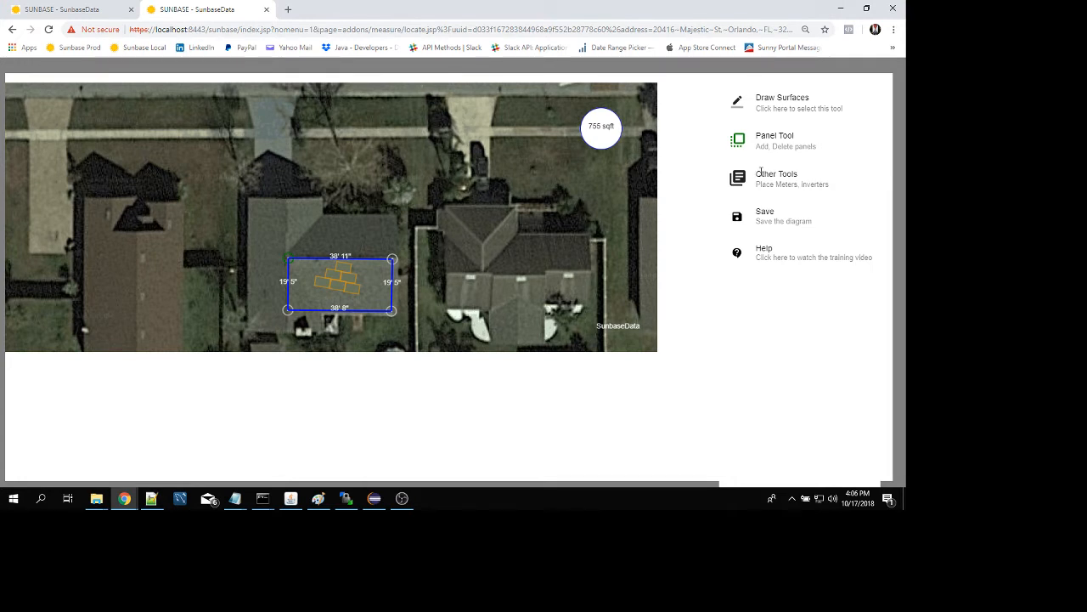
# Step: Place a meter, a battery, an electrical panel and two inverters around the house's left side, and leave the equipment tools
pyautogui.click(760, 174)
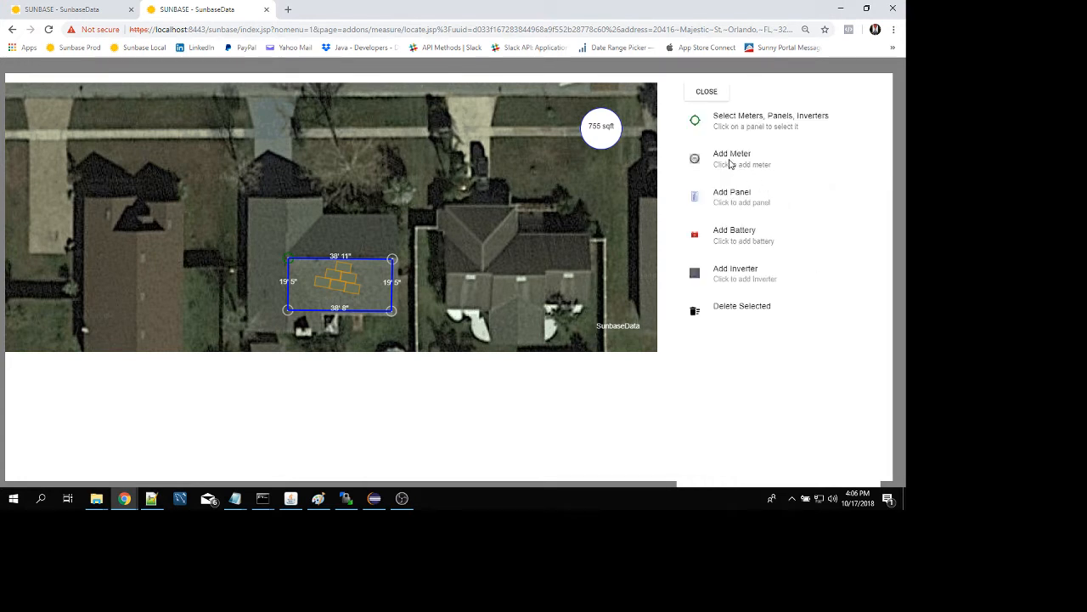
pyautogui.click(729, 161)
pyautogui.click(730, 240)
pyautogui.click(713, 197)
pyautogui.click(726, 280)
pyautogui.click(244, 226)
pyautogui.click(719, 97)
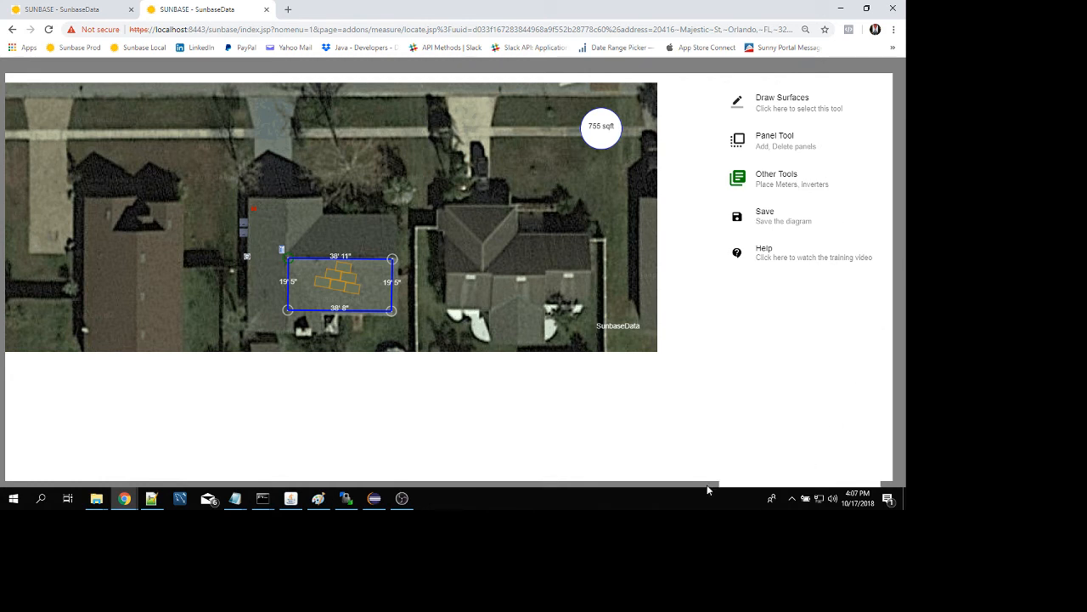
pyautogui.click(402, 498)
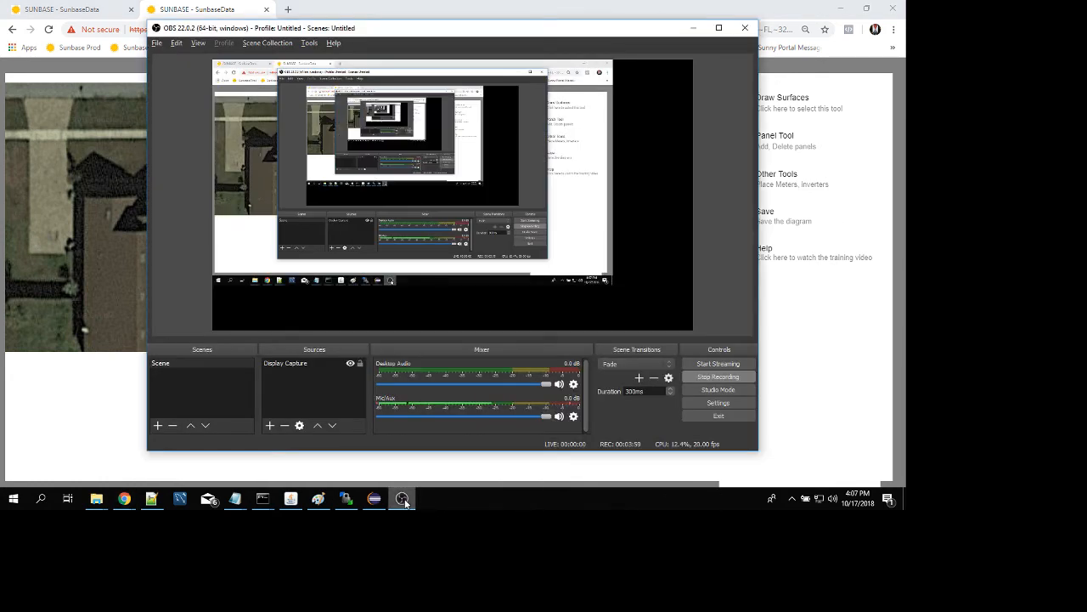